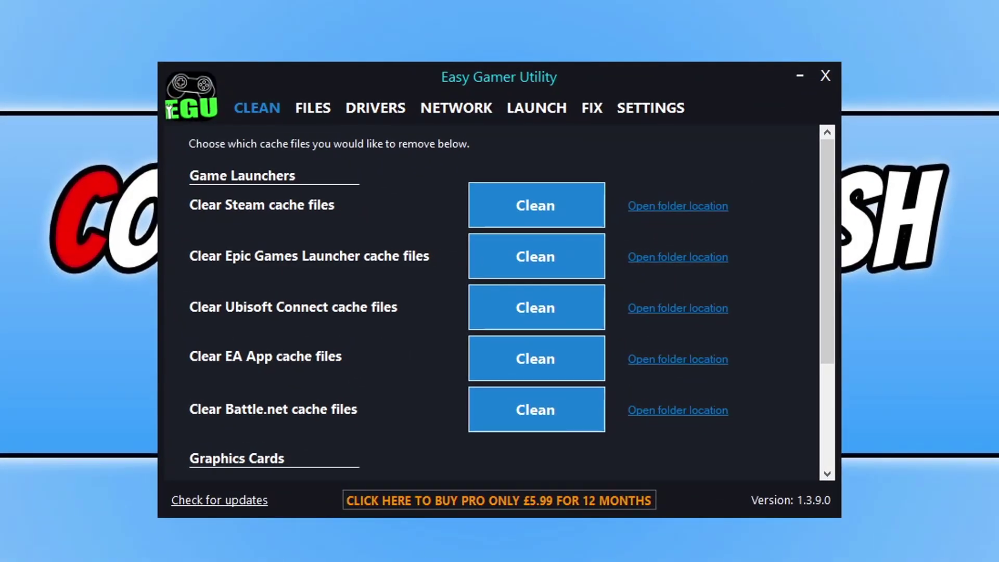
- In the NETWORK tools, clean the DNS cache files and reset the network adapter
left_click(478, 112)
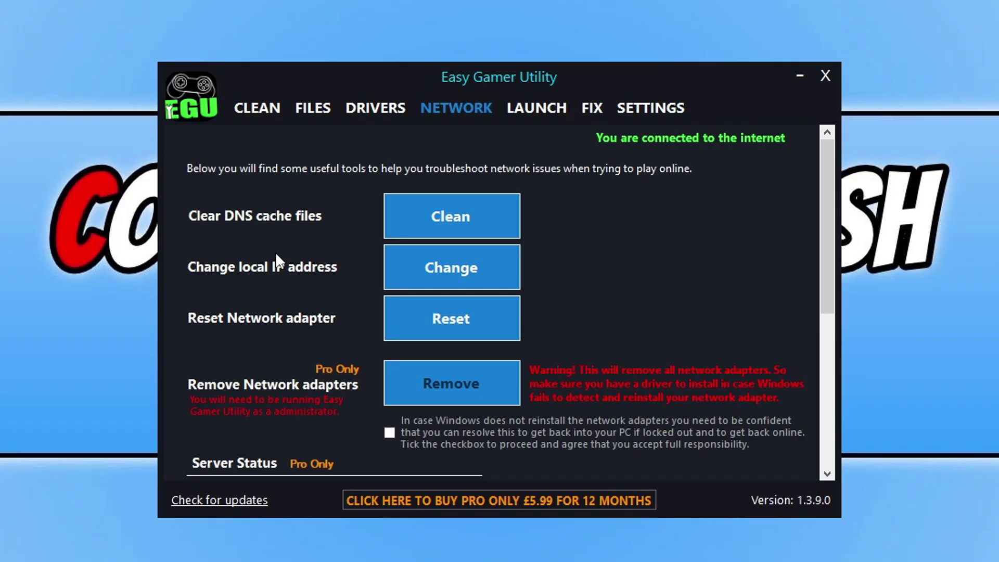
left_click(495, 219)
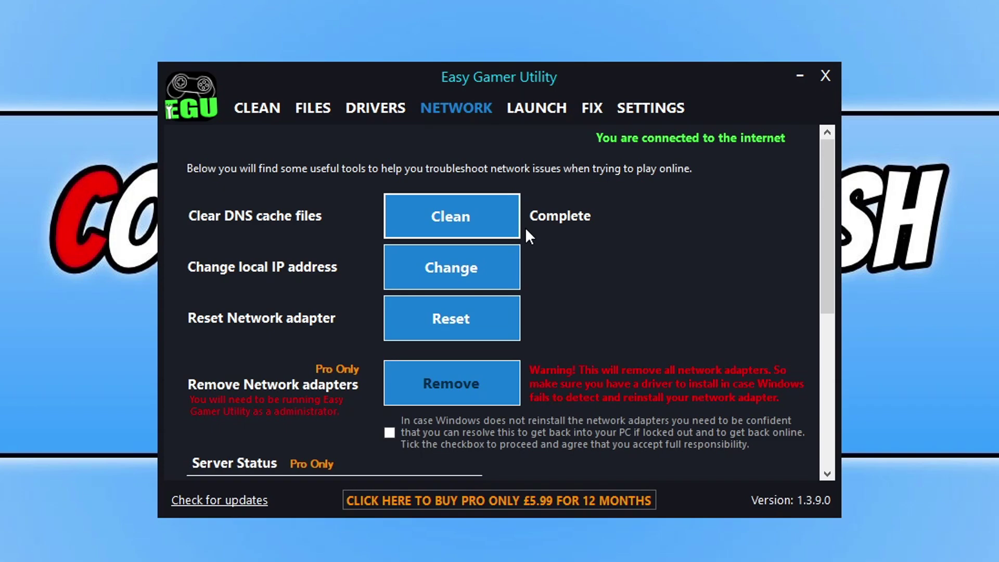
left_click(484, 318)
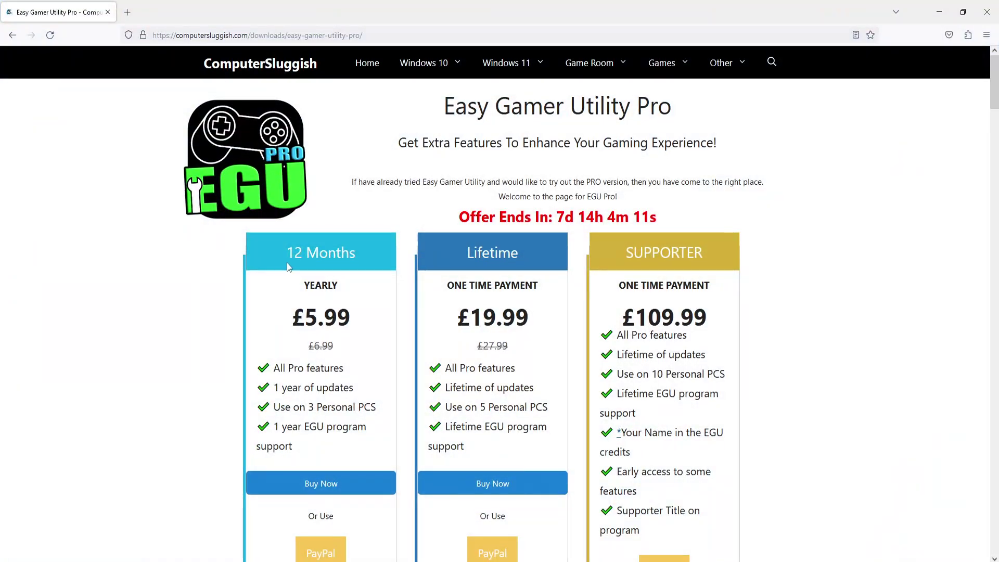
- Highlight the 12 Months, Lifetime and SUPPORTER plans and a Supporter perk, then close Firefox
left_click_drag(286, 263, 369, 247)
left_click_drag(468, 252, 518, 254)
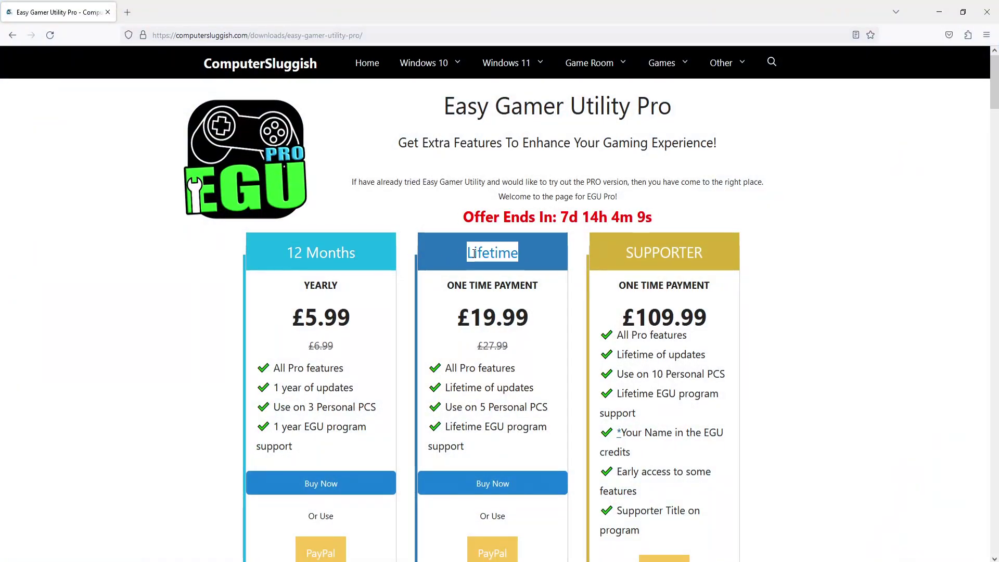
left_click(478, 272)
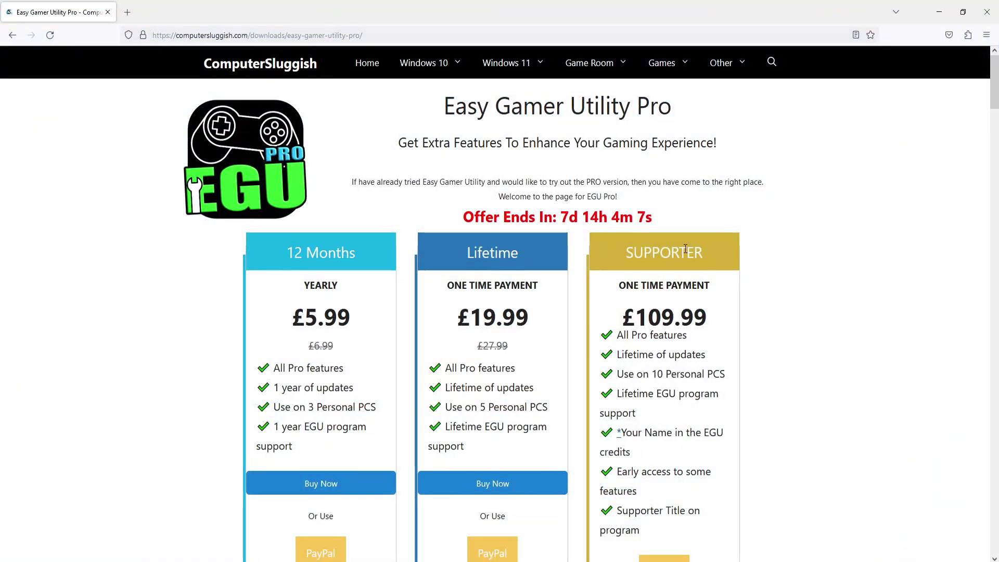
left_click_drag(634, 255, 715, 252)
left_click(718, 251)
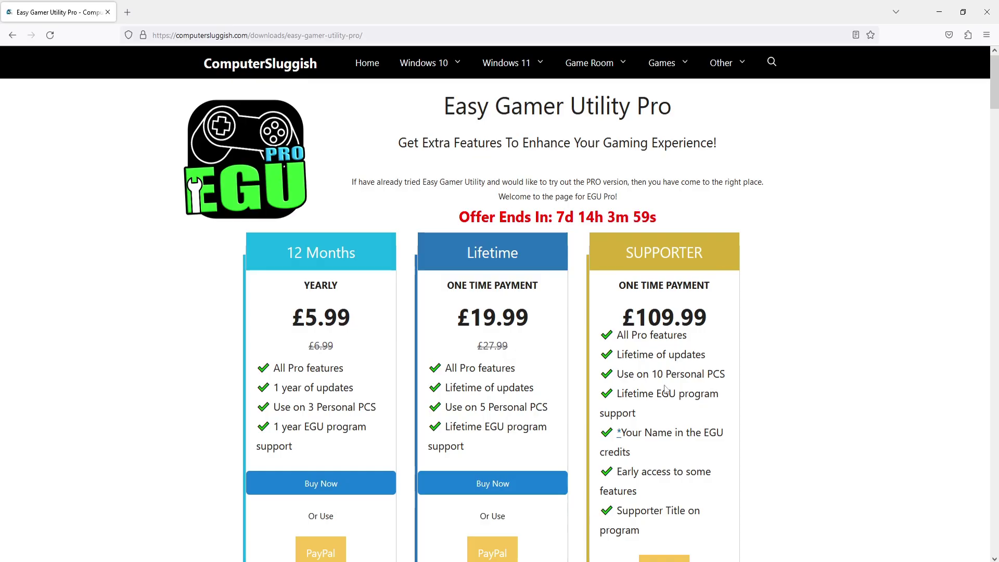
left_click_drag(640, 432, 671, 432)
left_click(705, 431)
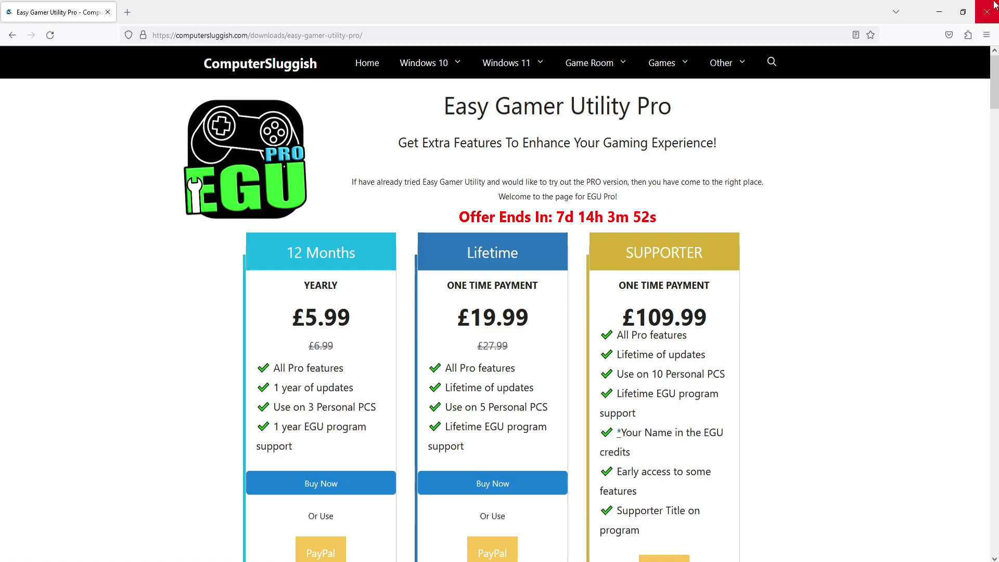
left_click(946, 7)
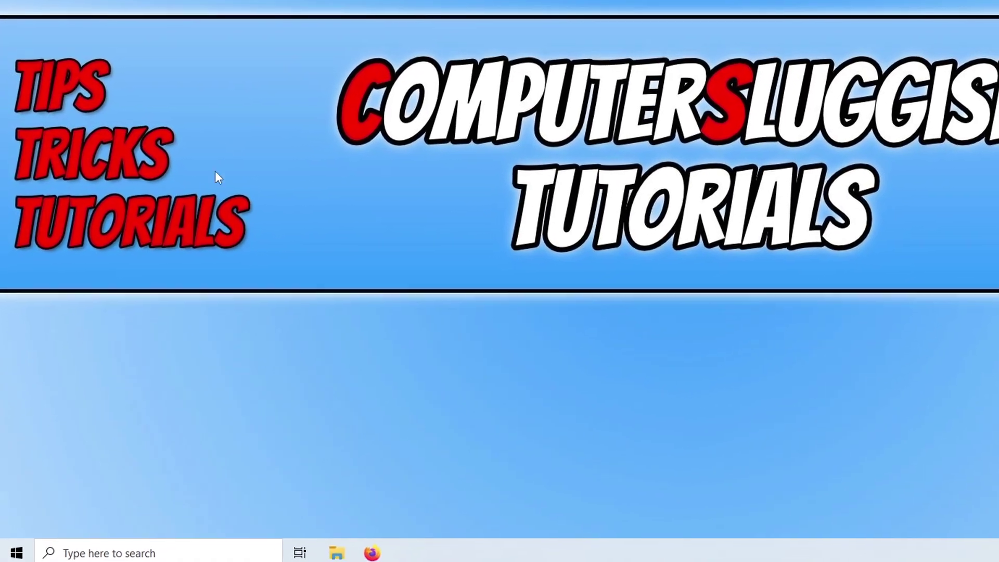
- Open Device Manager from the Start context menu and expand Network adapters
right_click(7, 554)
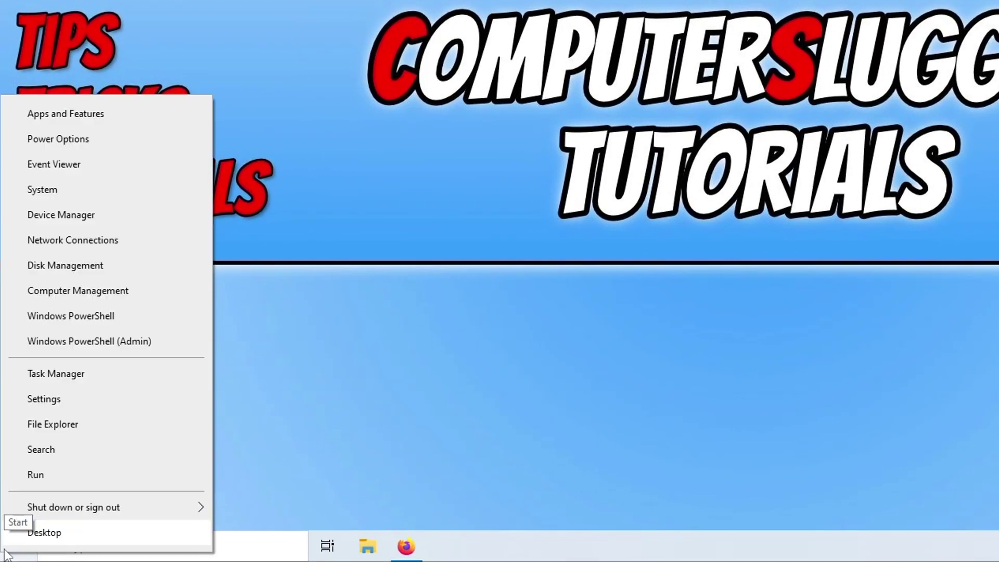
left_click(141, 213)
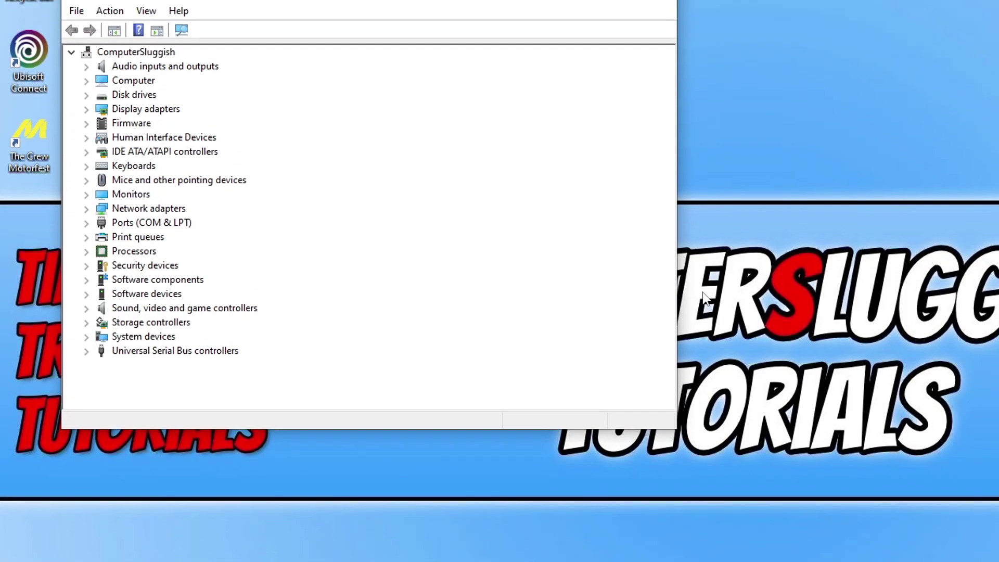
left_click(87, 264)
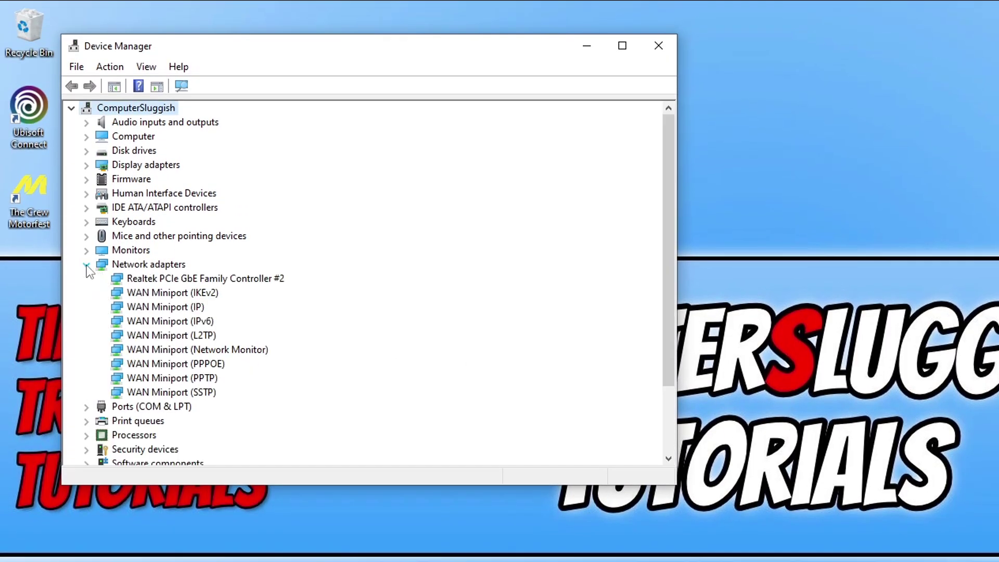
- Disable the Realtek PCIe GbE Family Controller #2, confirm, then enable it again
right_click(159, 281)
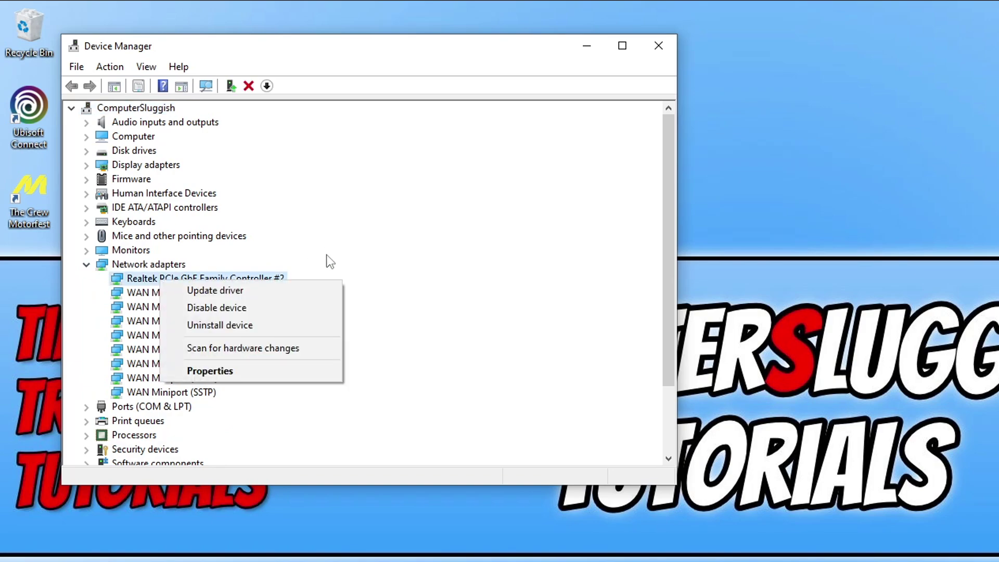
left_click(325, 313)
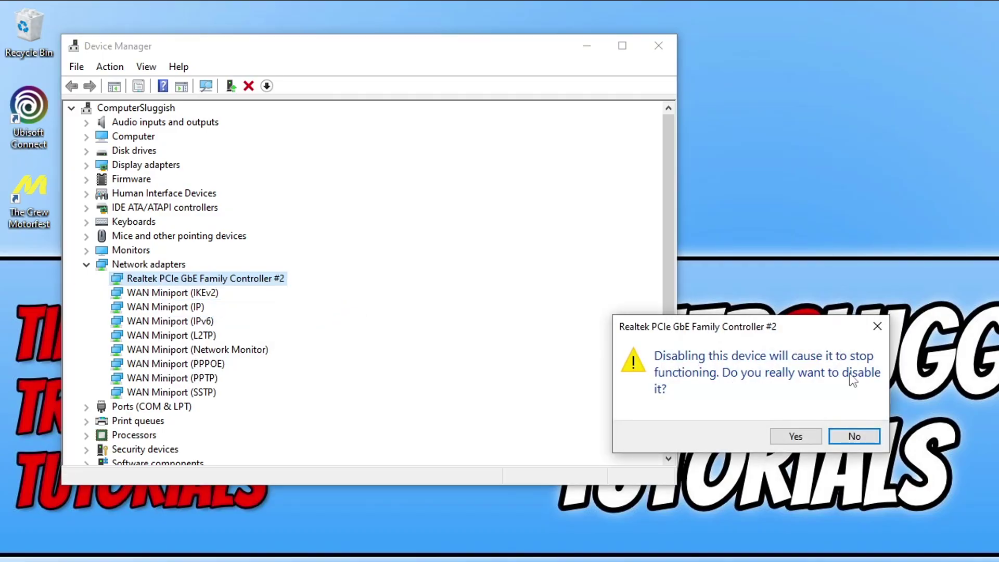
left_click(795, 438)
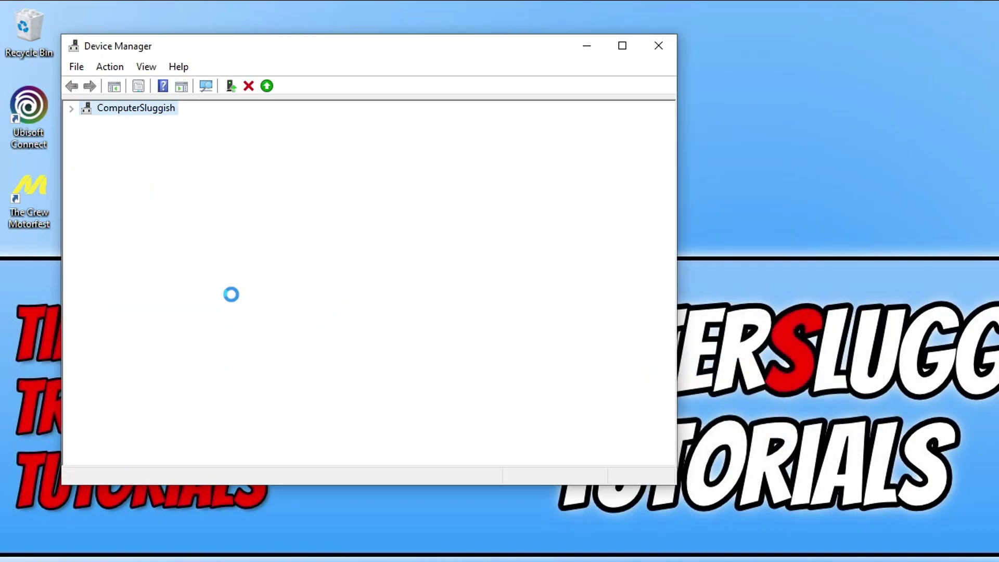
right_click(207, 274)
left_click(264, 302)
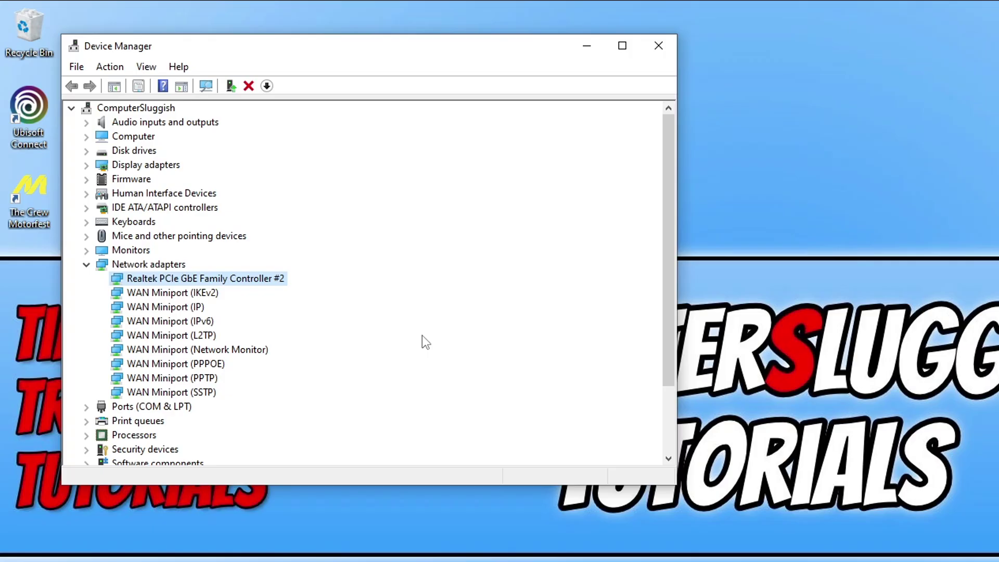
- Update the Realtek adapter's driver by searching automatically for the best driver
right_click(272, 279)
left_click(294, 288)
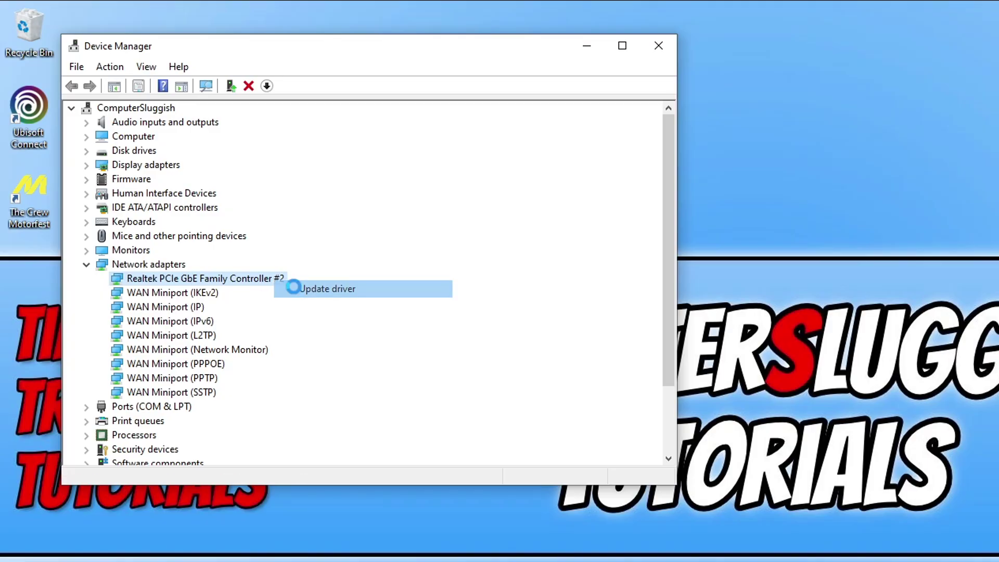
left_click(386, 243)
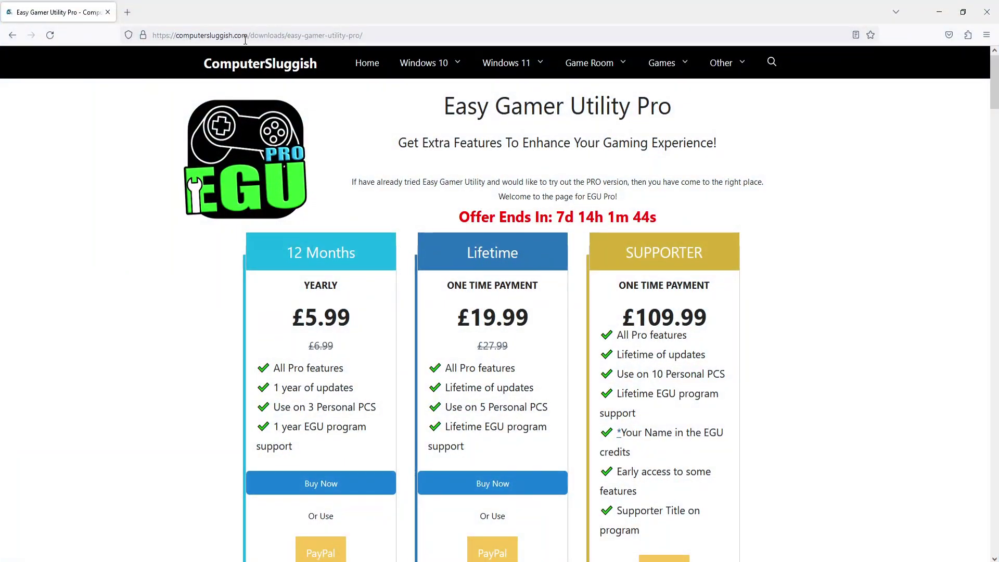
- Search 'speed test' and run Google's test: 134.2 Mbps down, 19.4 Mbps up
left_click(244, 35)
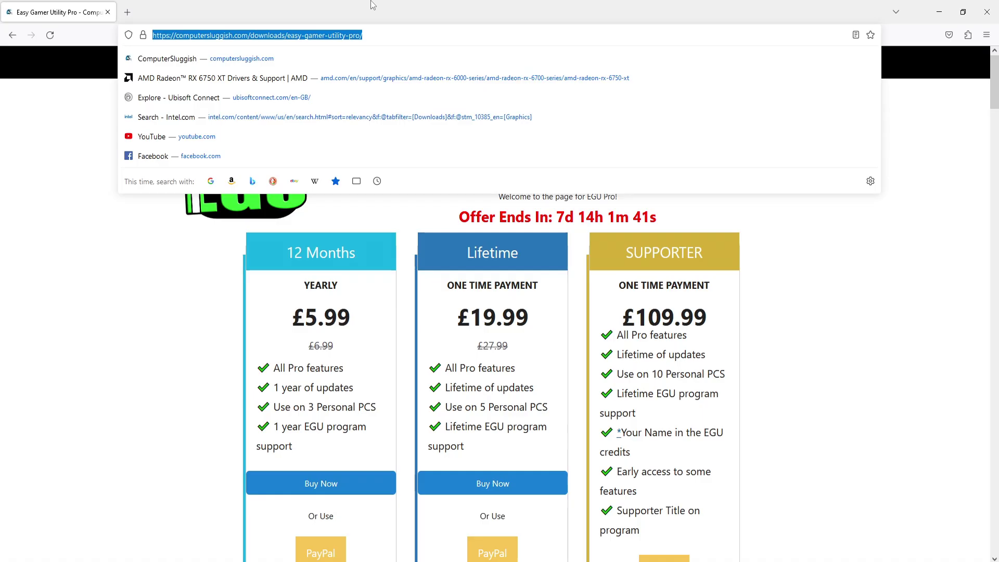
type("speed test")
key("Return")
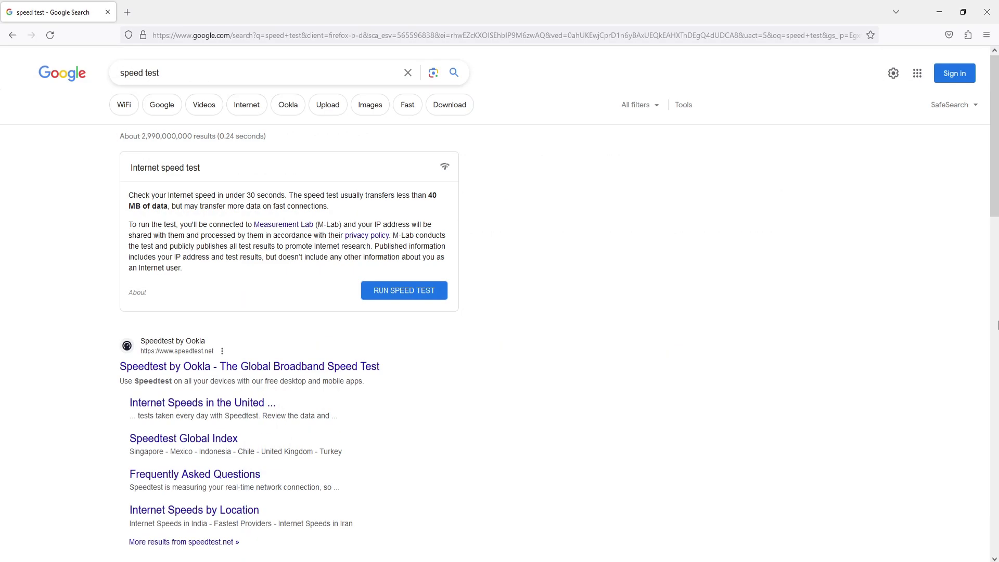
left_click(418, 297)
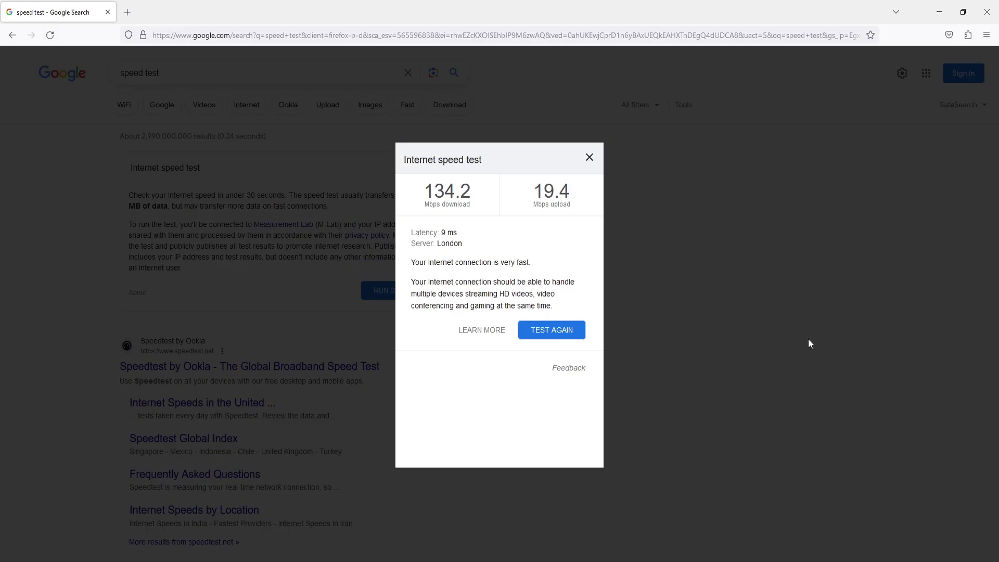
- Close the Firefox window showing the speed test results
left_click(986, 12)
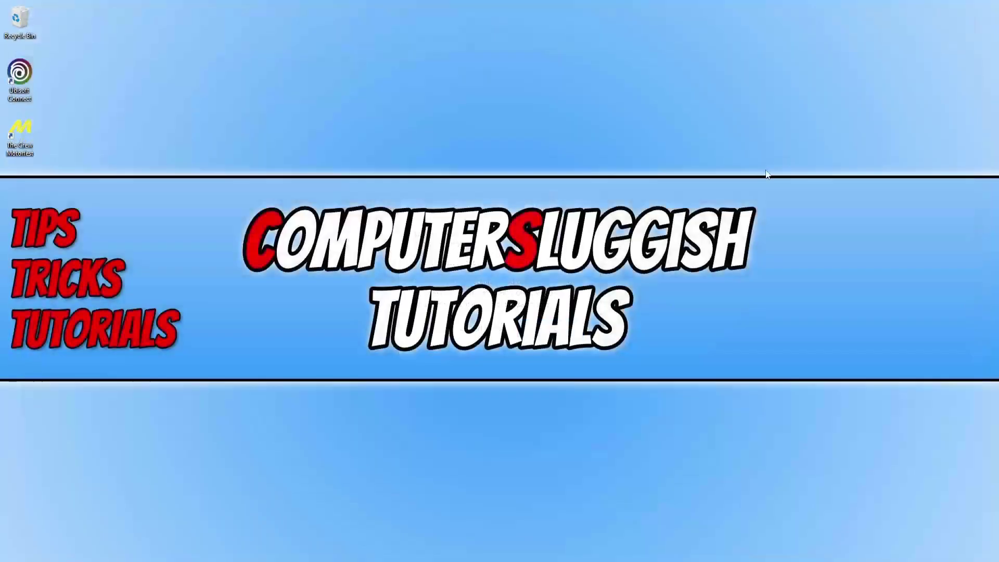